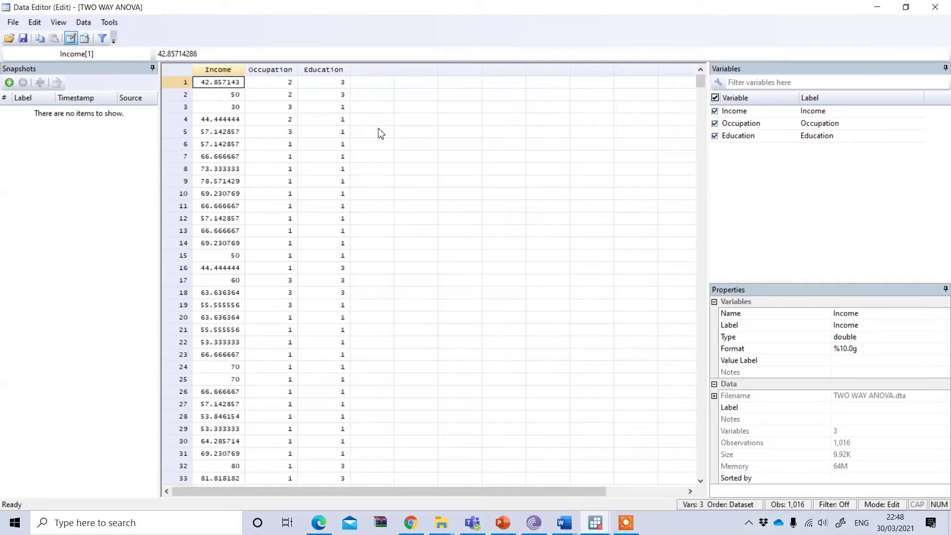
{"action": "left_click", "coordinate": [265, 74]}
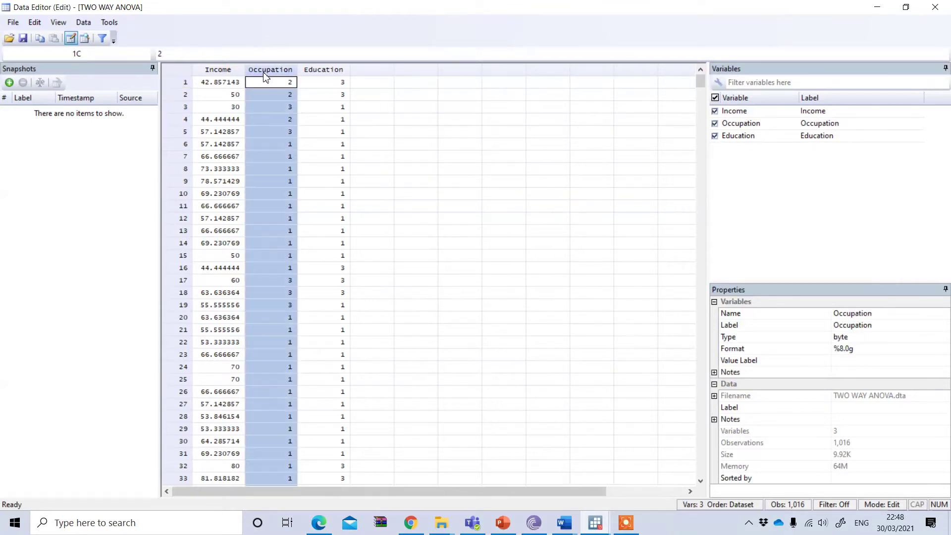
{"action": "left_click", "coordinate": [334, 73]}
{"action": "left_click", "coordinate": [264, 73]}
{"action": "left_click", "coordinate": [318, 73]}
{"action": "left_click", "coordinate": [280, 71]}
{"action": "left_click", "coordinate": [338, 73]}
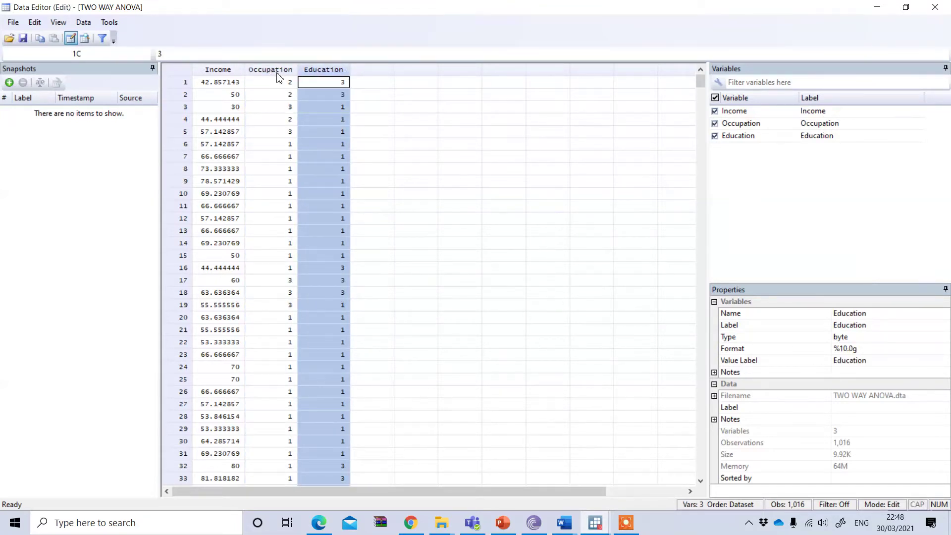
{"action": "left_click", "coordinate": [276, 74]}
{"action": "left_click", "coordinate": [324, 71]}
{"action": "left_click_drag", "start_coordinate": [276, 87], "coordinate": [286, 302]}
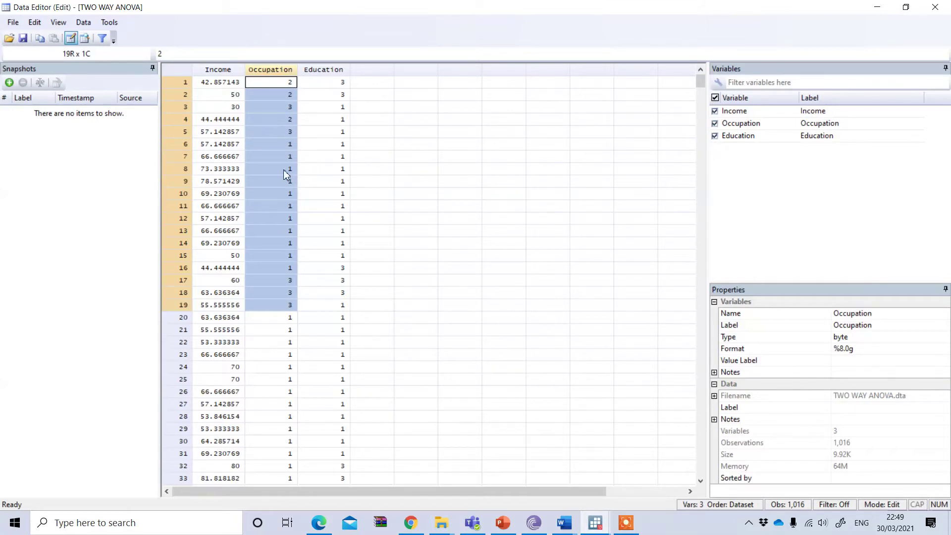
{"action": "left_click", "coordinate": [382, 107]}
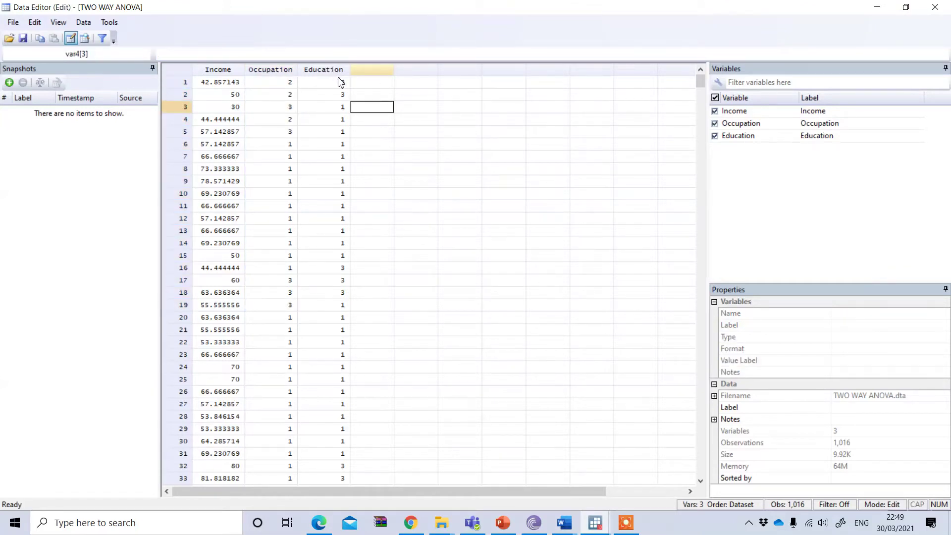
{"action": "left_click_drag", "start_coordinate": [340, 82], "coordinate": [331, 515]}
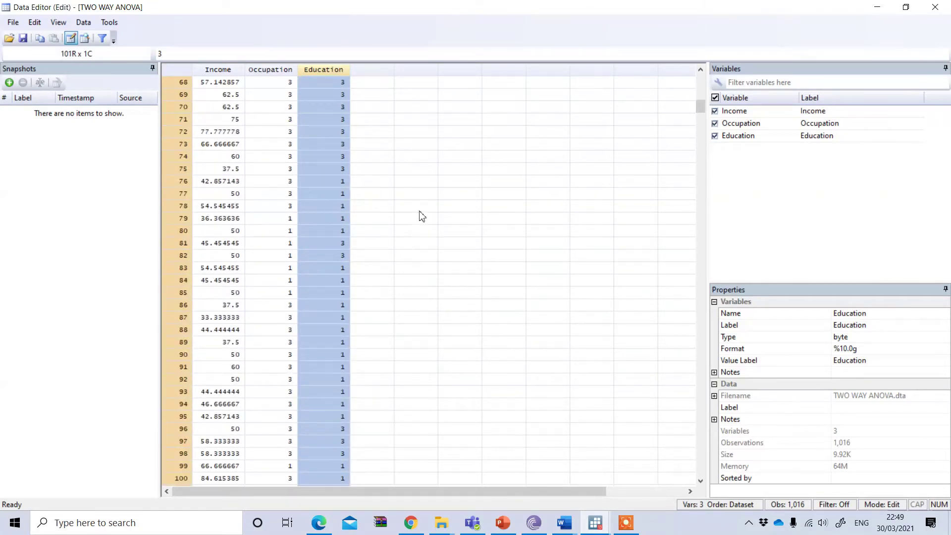
{"action": "left_click", "coordinate": [698, 154]}
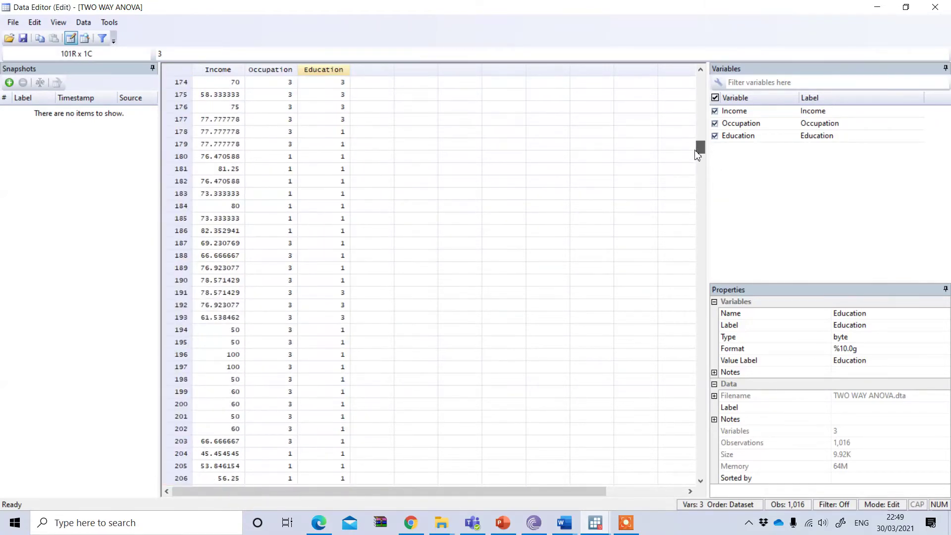
{"action": "left_click_drag", "start_coordinate": [698, 155], "coordinate": [678, 65]}
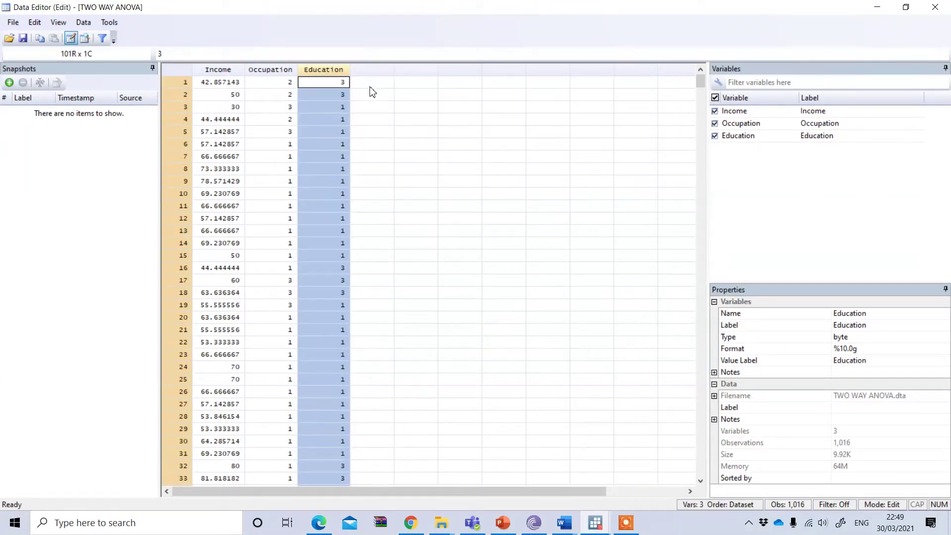
{"action": "left_click", "coordinate": [373, 107]}
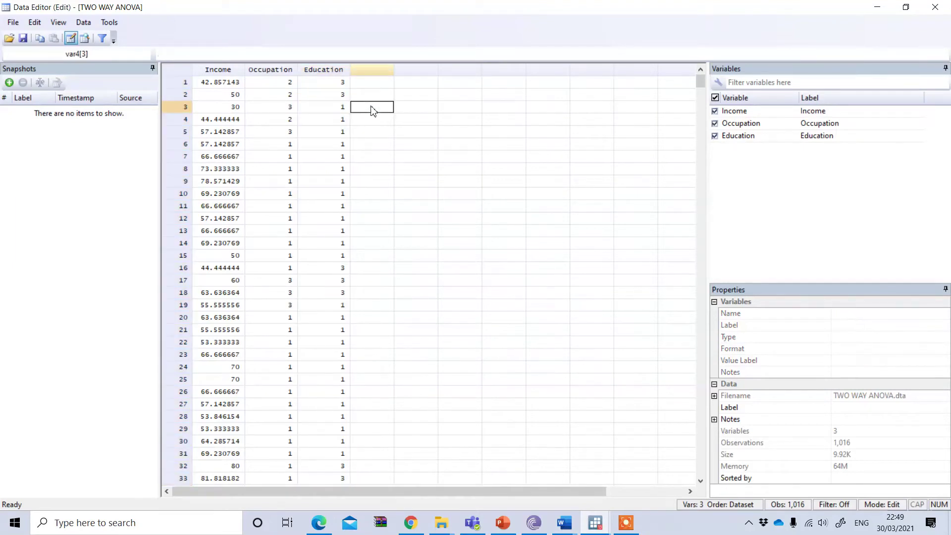
{"action": "left_click", "coordinate": [331, 70]}
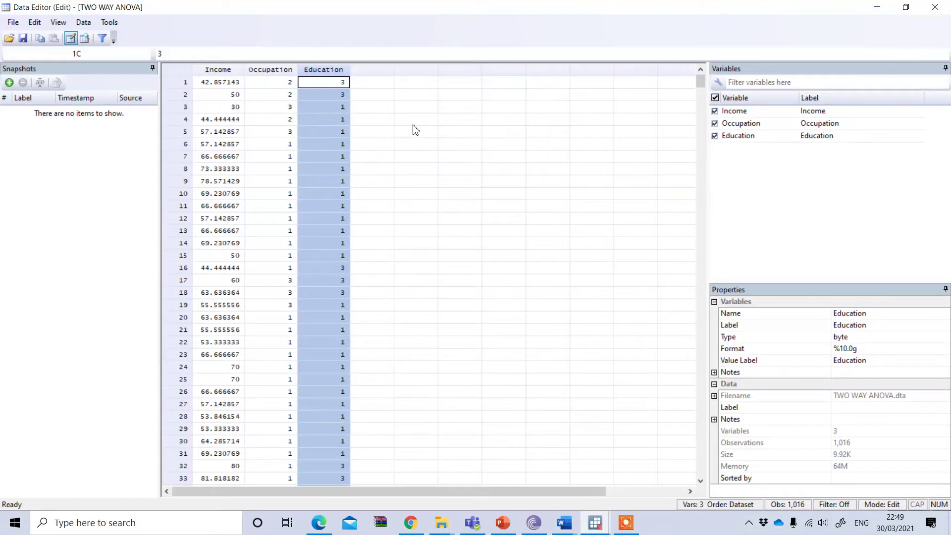
{"action": "left_click_drag", "start_coordinate": [703, 83], "coordinate": [658, 43]}
- Close the Data Editor and start the command 'anova Income' in the Command window
{"action": "left_click", "coordinate": [935, 7]}
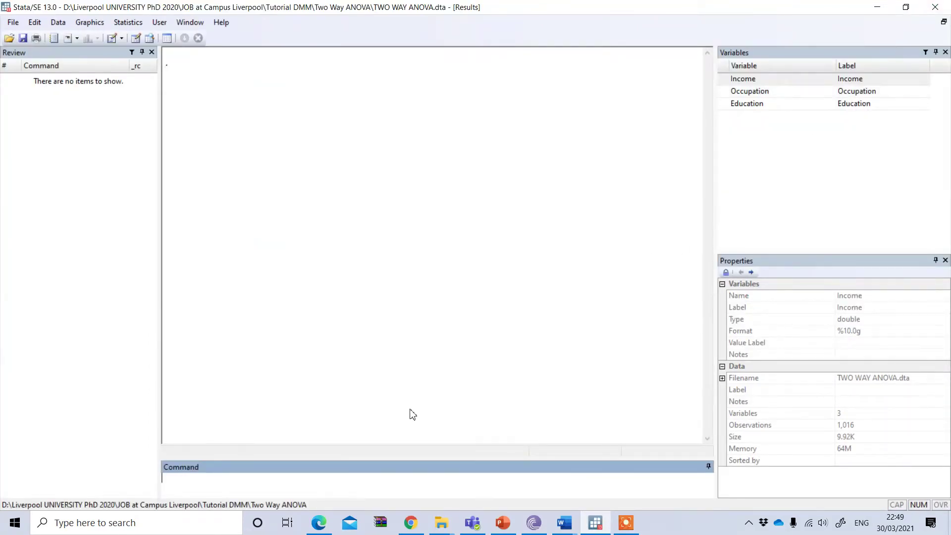
{"action": "left_click", "coordinate": [258, 493]}
{"action": "type", "text": "anova"}
{"action": "left_click", "coordinate": [724, 79]}
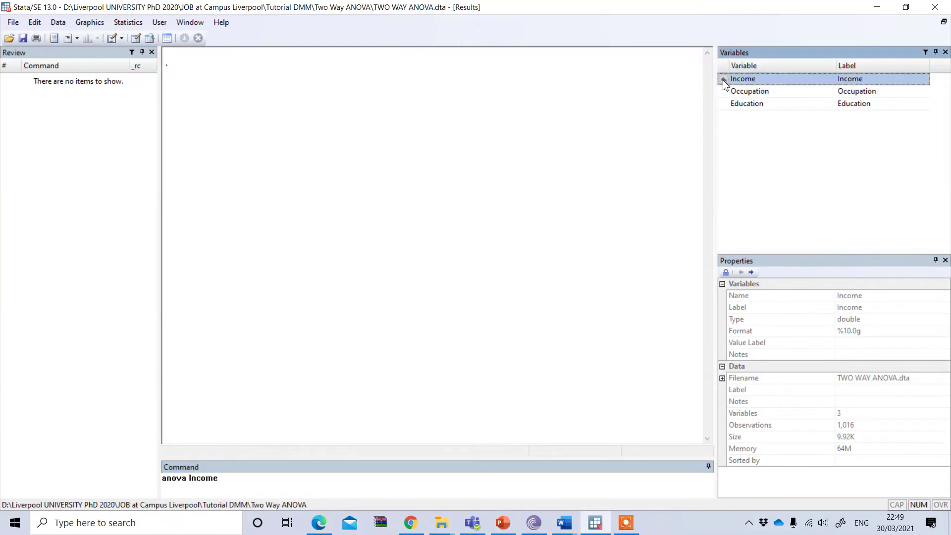
{"action": "left_click", "coordinate": [231, 485]}
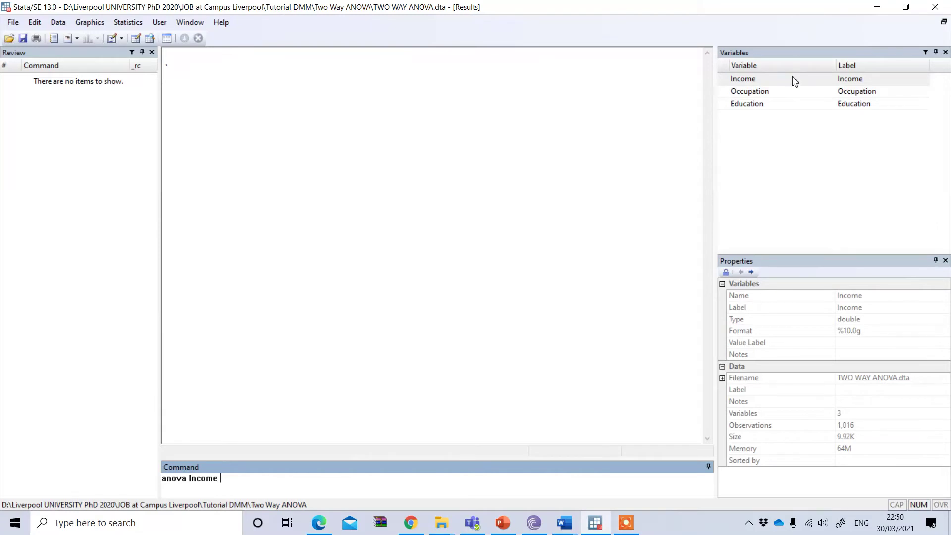
- Complete and run 'anova Income Occupation##Education', removing the stray space before Education
{"action": "left_click", "coordinate": [724, 91]}
{"action": "left_click", "coordinate": [301, 488]}
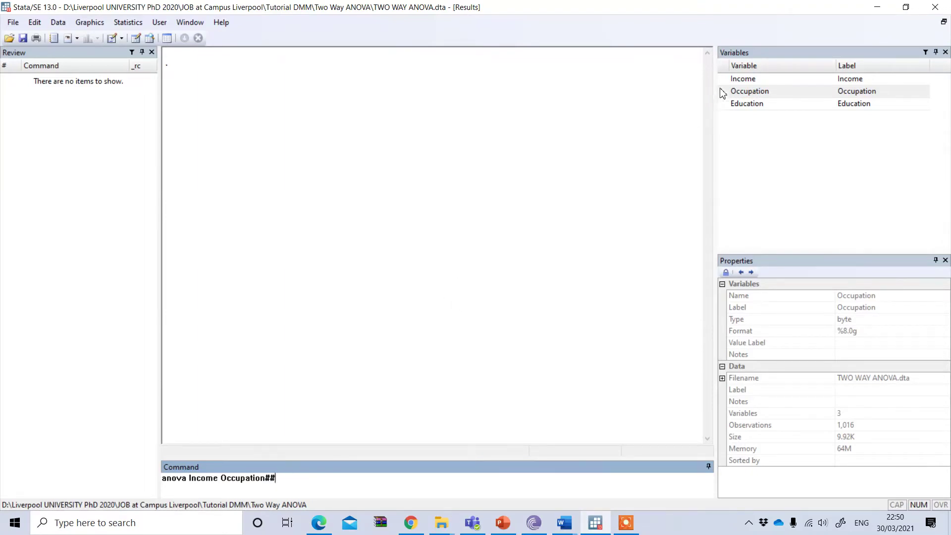
{"action": "left_click", "coordinate": [723, 105]}
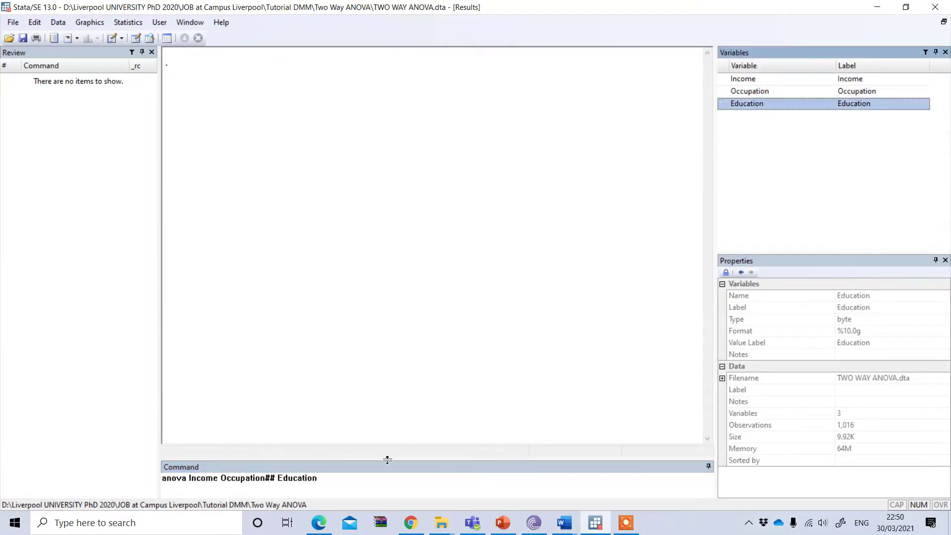
{"action": "left_click", "coordinate": [351, 482]}
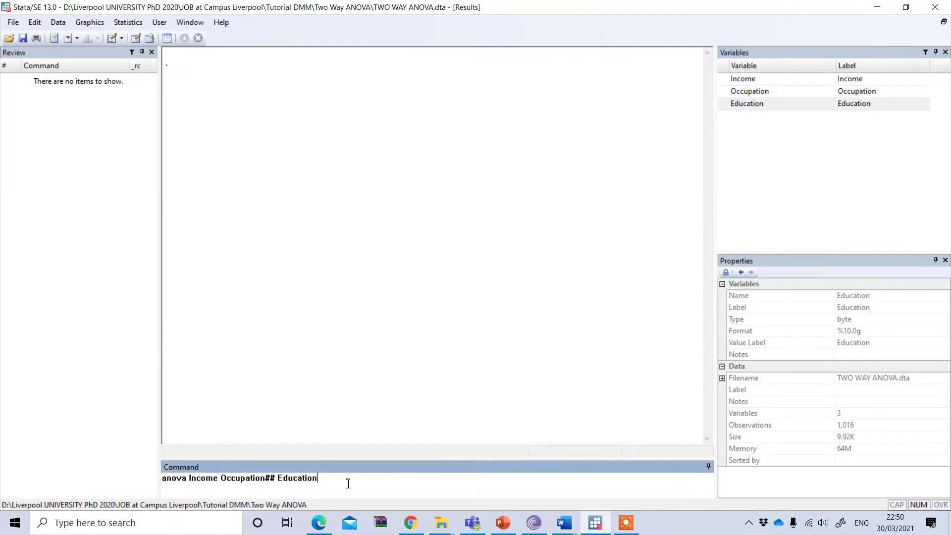
{"action": "left_click", "coordinate": [278, 478]}
{"action": "key", "text": "BackSpace"}
{"action": "left_click", "coordinate": [319, 480]}
{"action": "key", "text": "Return"}
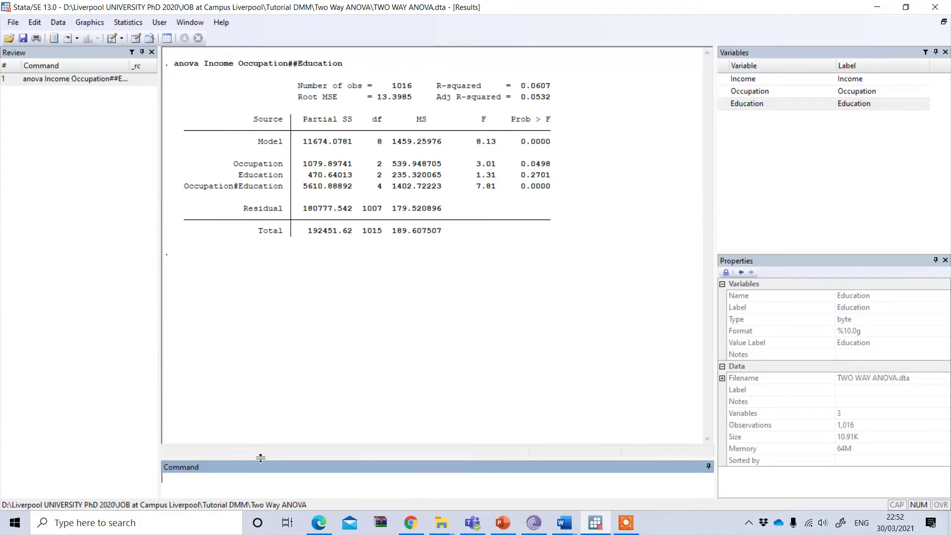
- Run 'pwmean Income, over(Occupation) mcompare(tukey) effects' from the Command window
{"action": "type", "text": "pwmean"}
{"action": "left_click", "coordinate": [724, 79]}
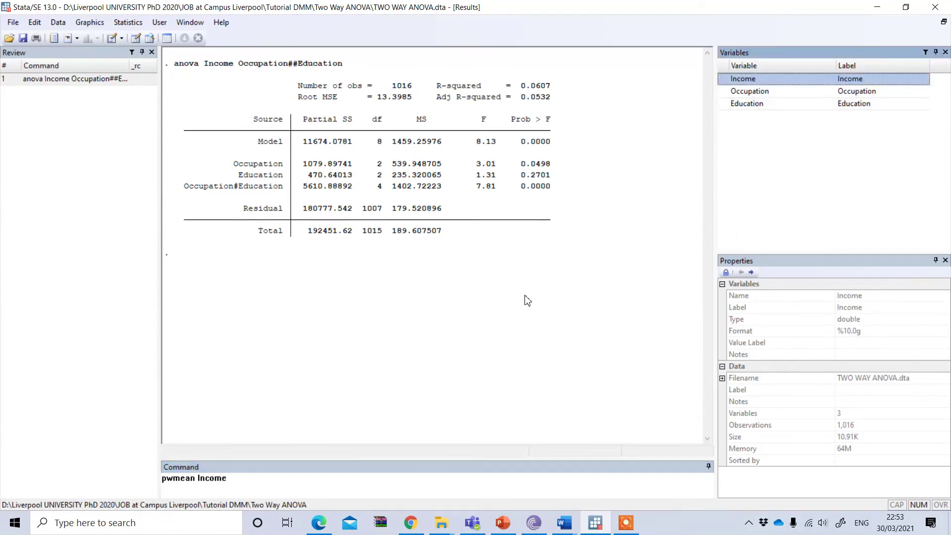
{"action": "left_click", "coordinate": [281, 482]}
{"action": "type", "text": ", over"}
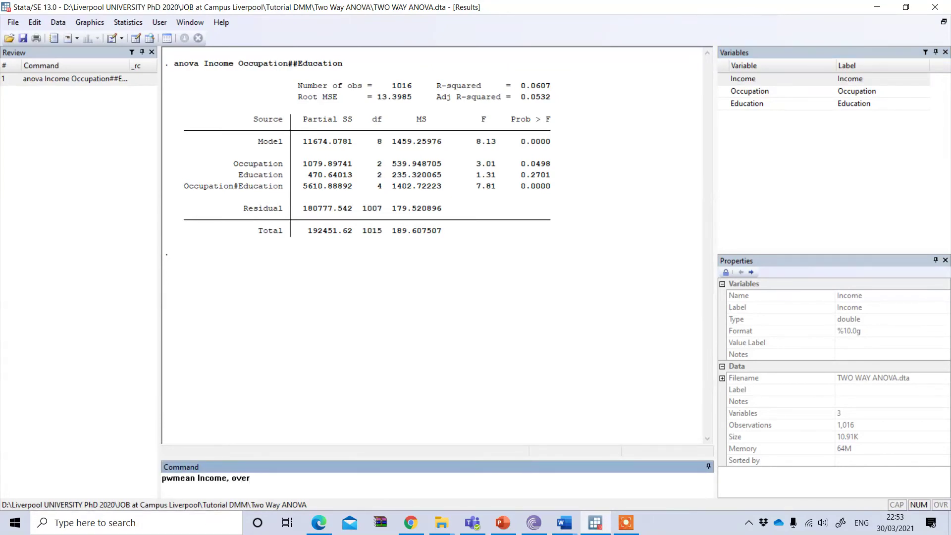
{"action": "type", "text": "("}
{"action": "left_click", "coordinate": [724, 92]}
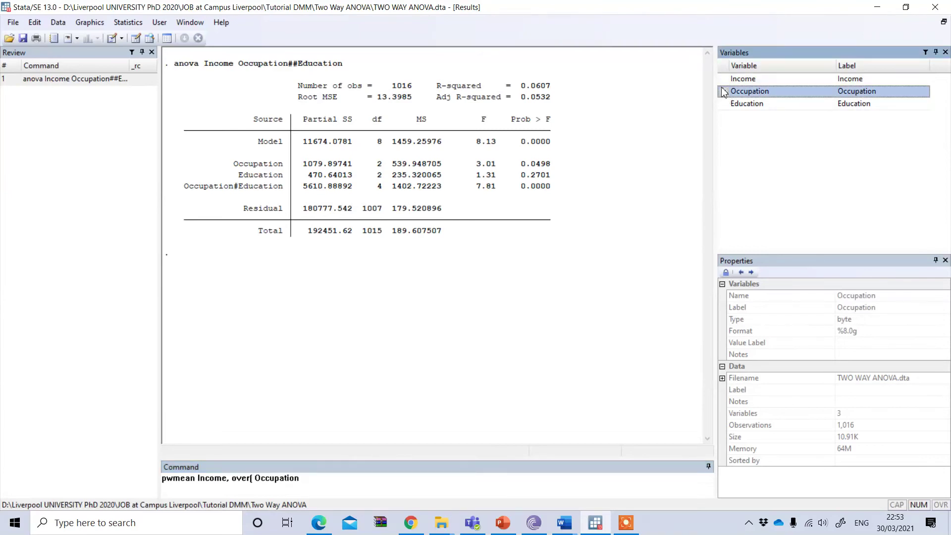
{"action": "left_click", "coordinate": [325, 496]}
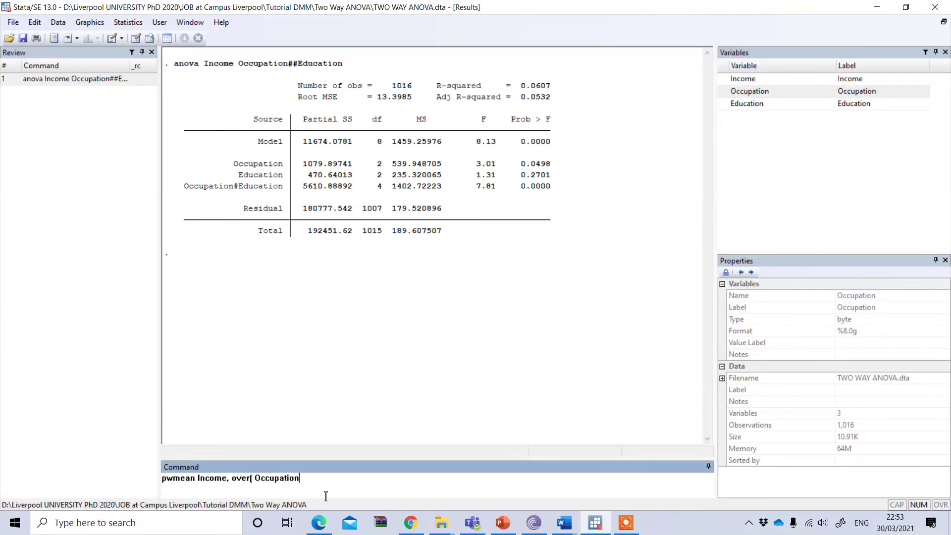
{"action": "type", "text": ") mcompare"}
{"action": "type", "text": "(tukey) effects"}
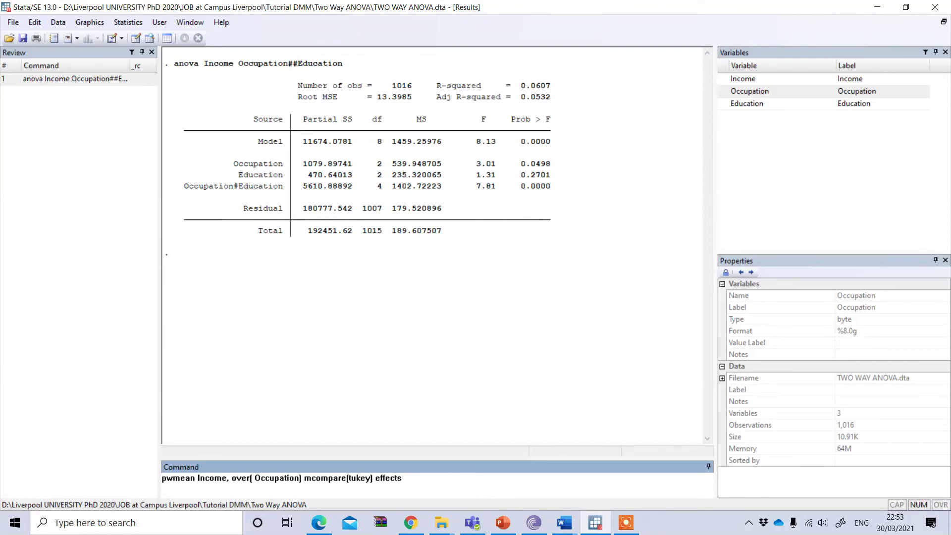
{"action": "key", "text": "Return"}
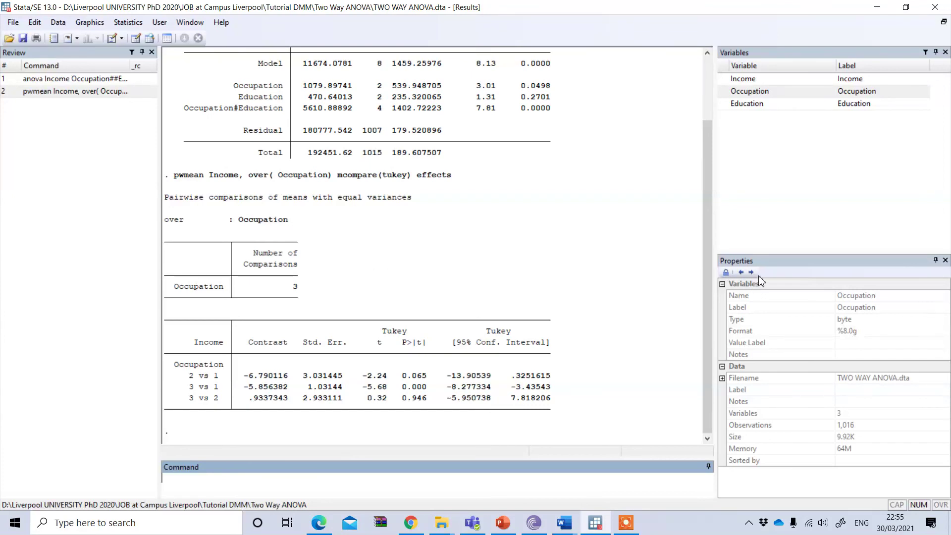
- Scroll the Results to the Tukey contrasts: 2 vs 1 (p 0.065) and 3 vs 2 (p 0.946)
{"action": "left_click_drag", "start_coordinate": [704, 236], "coordinate": [717, 254]}
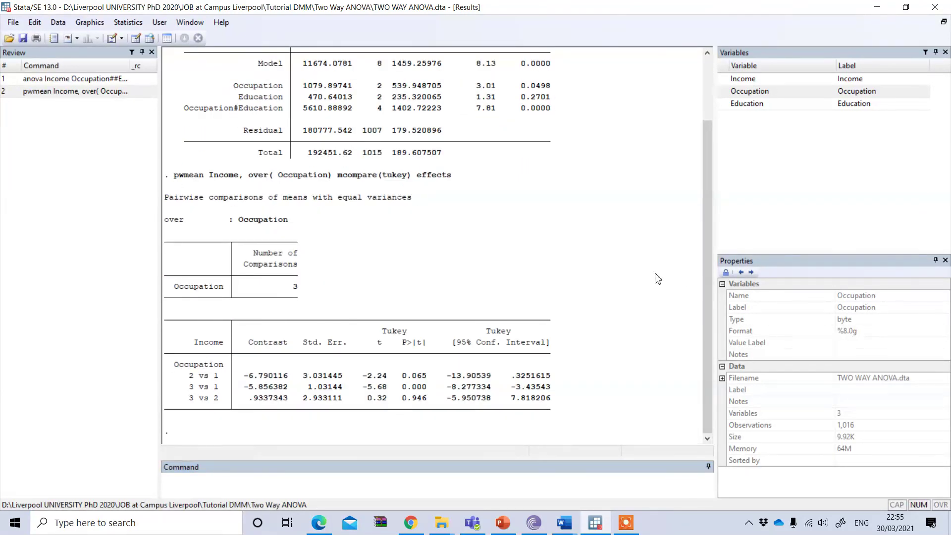